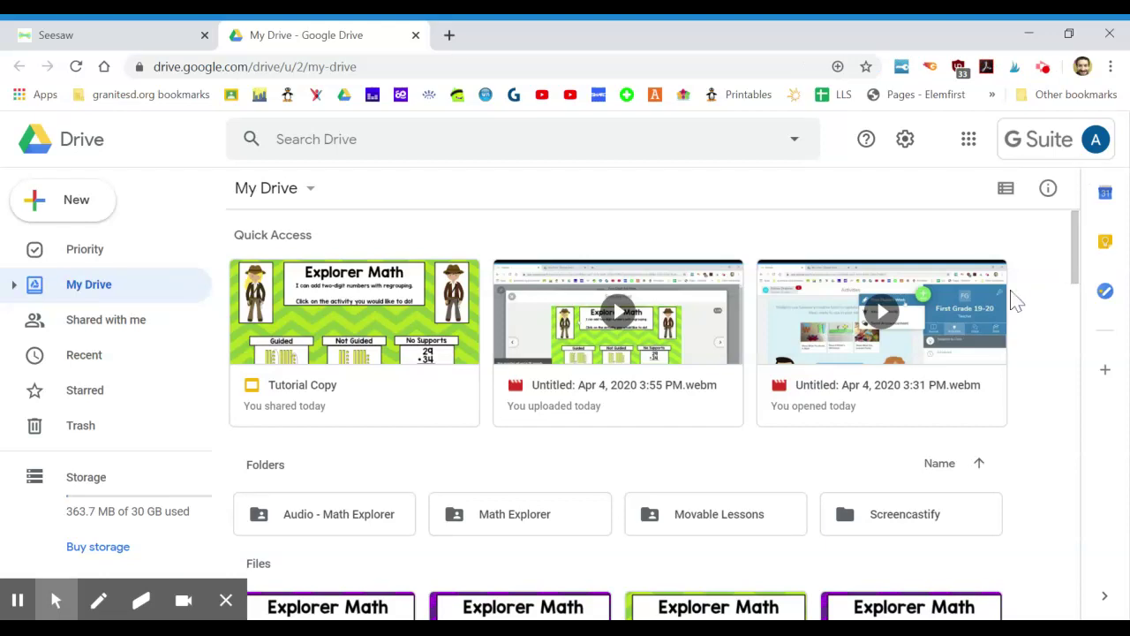
Open the link sharing settings for the Tutorial Copy presentation through Share and Advanced.
right_click(375, 329)
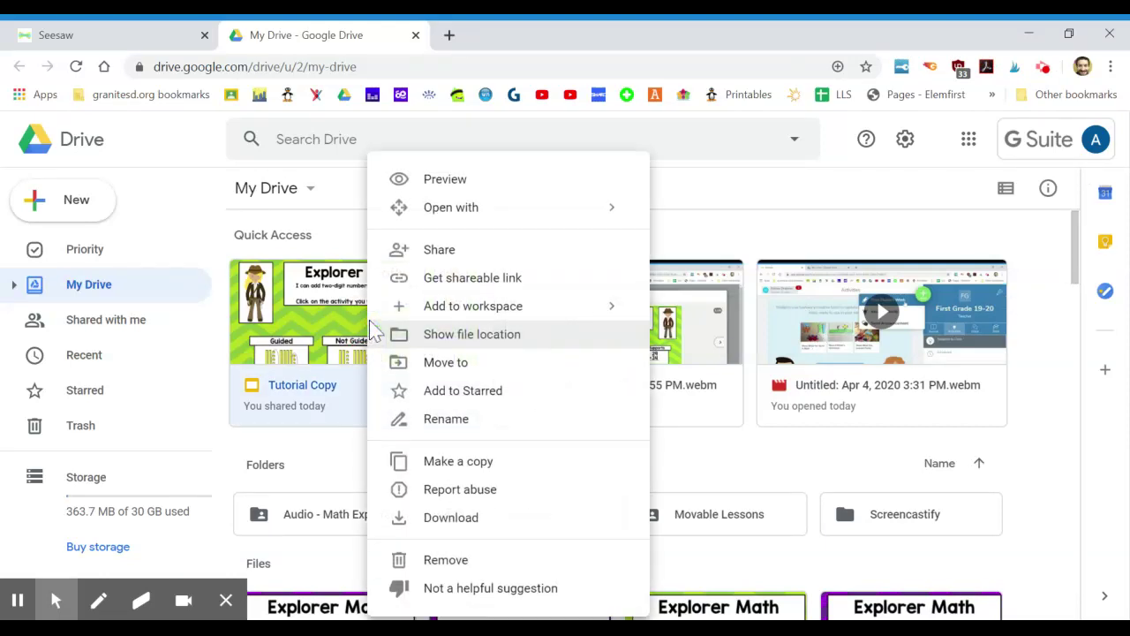
left_click(468, 265)
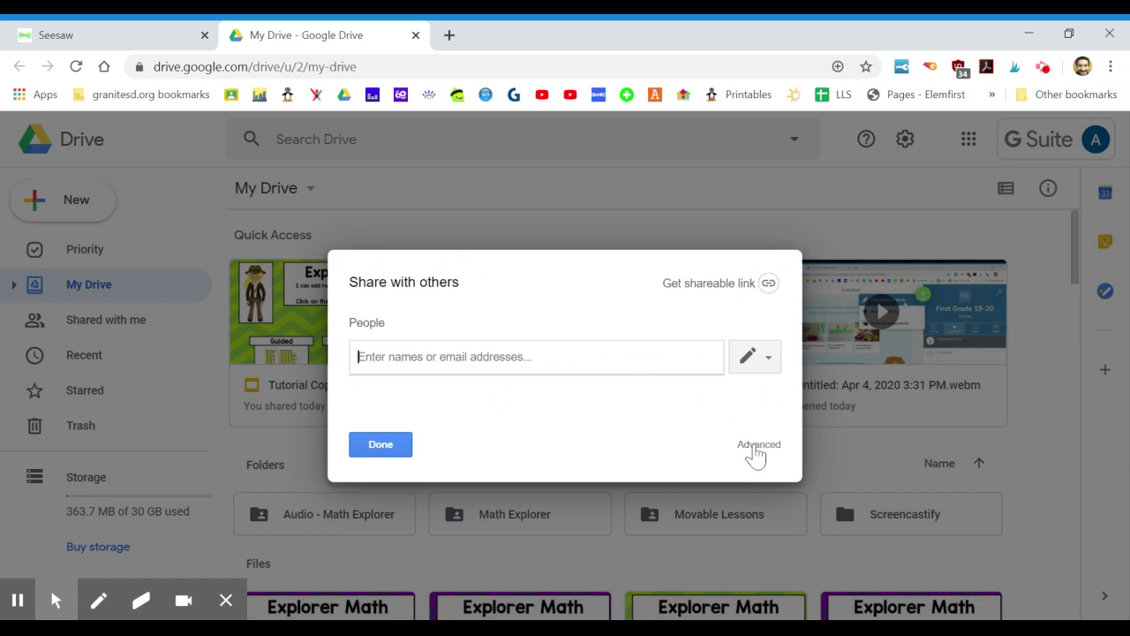
left_click(756, 448)
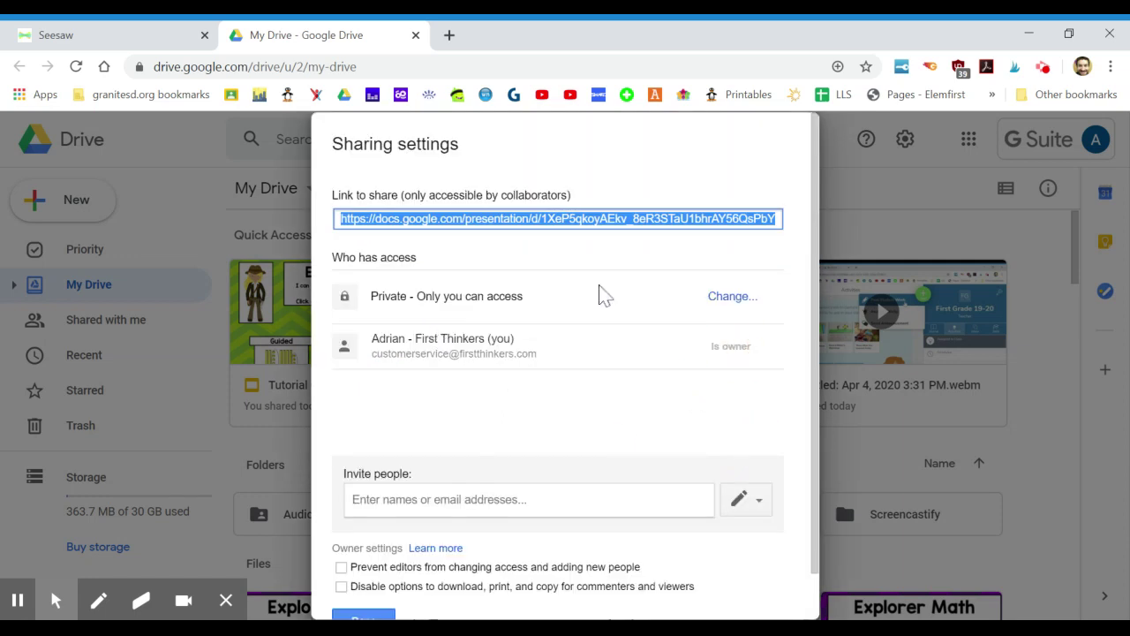
left_click(725, 298)
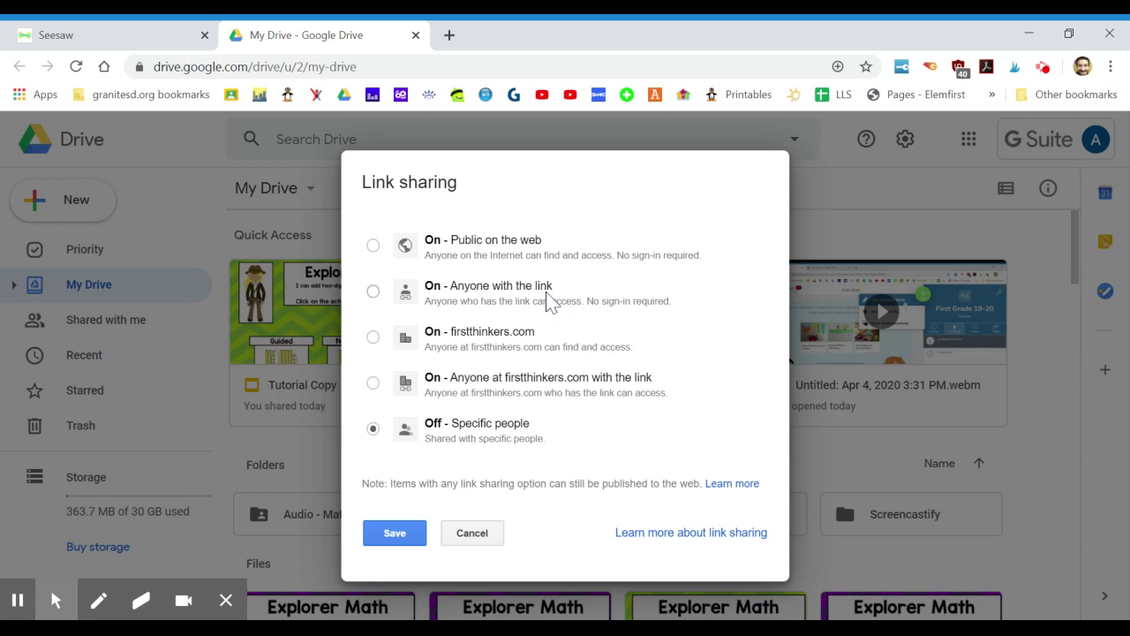
Share Tutorial Copy so anyone at firstthinkers.com with the link can view, and save.
left_click(504, 285)
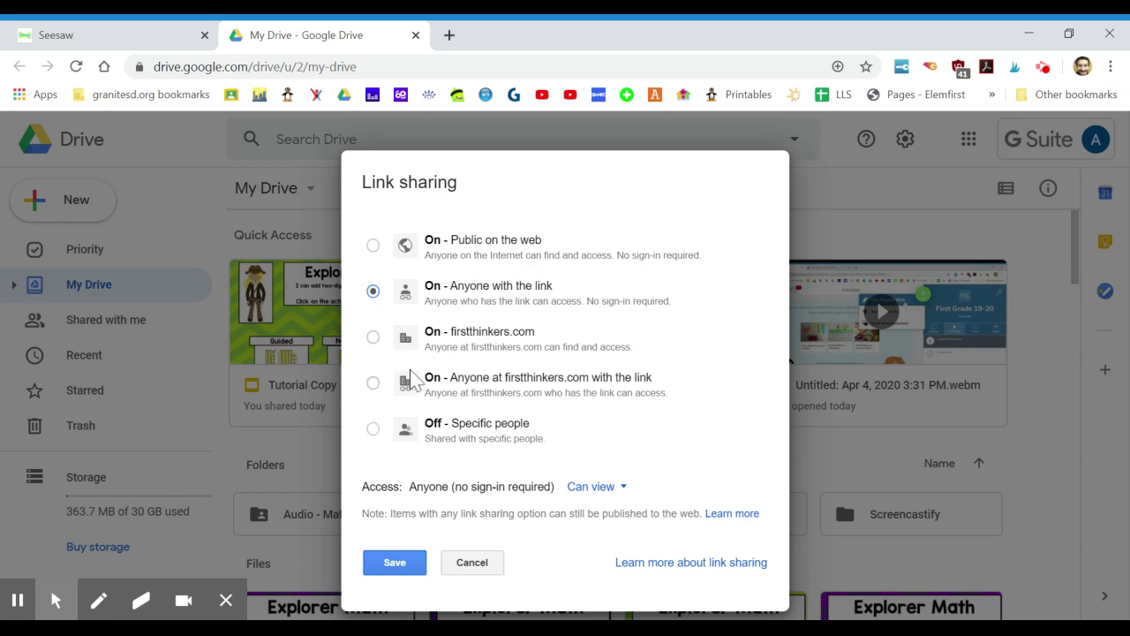
left_click(454, 390)
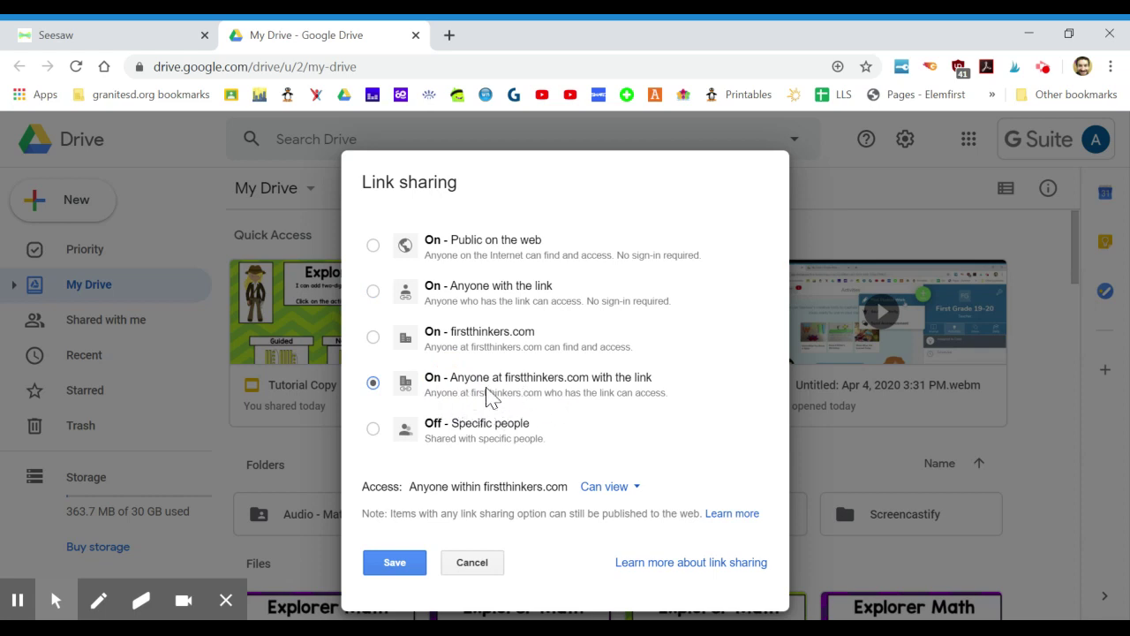
left_click(388, 564)
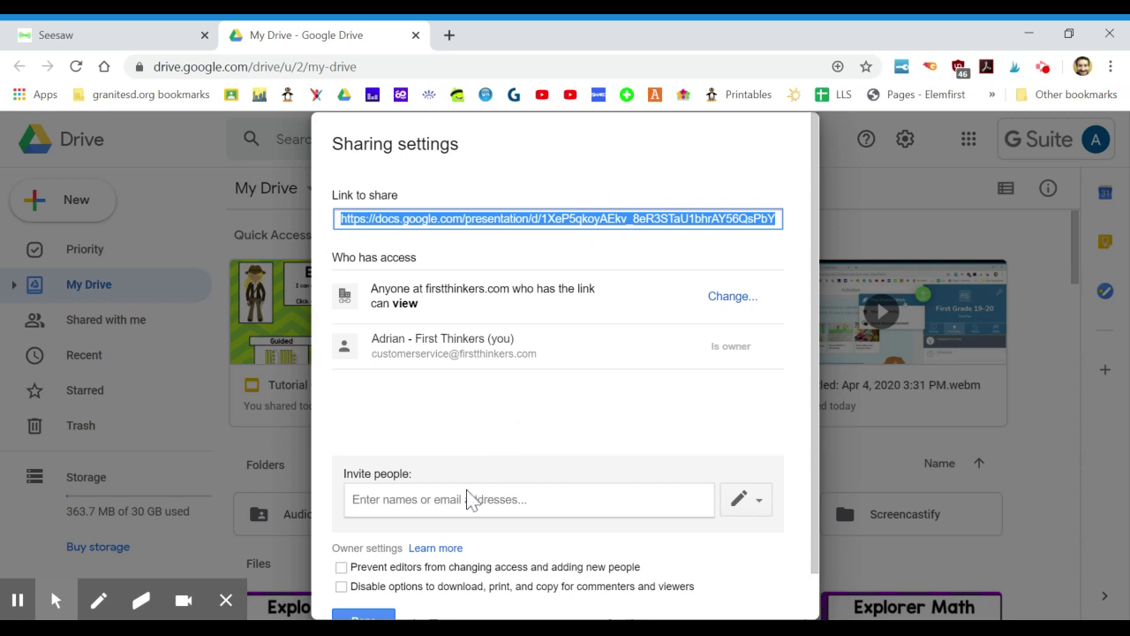
left_click(362, 617)
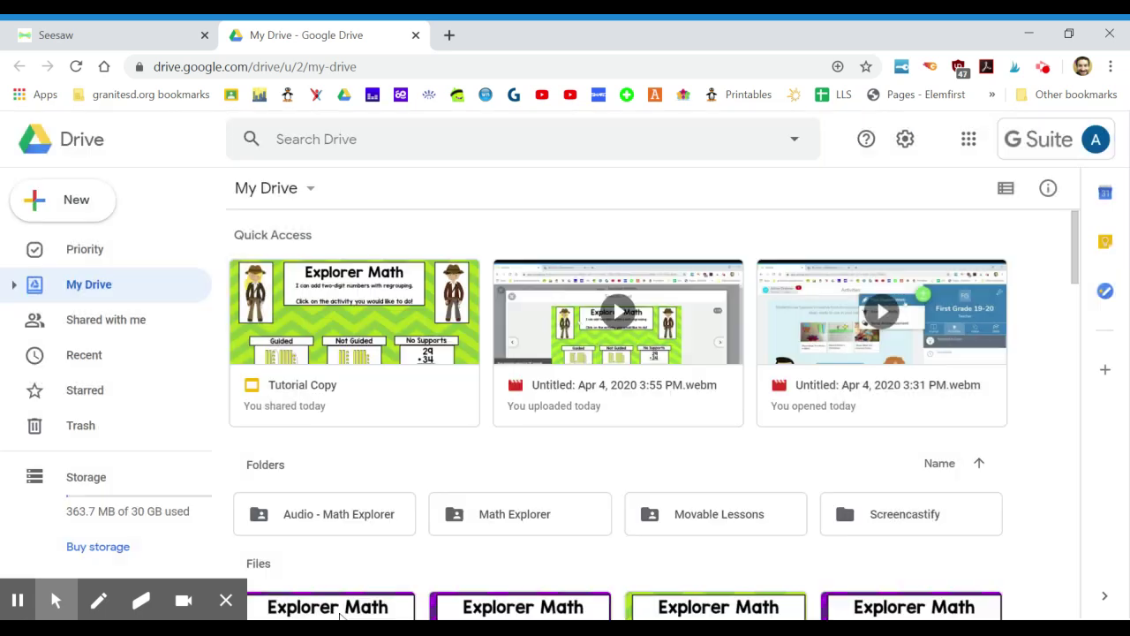
In Seesaw, start creating a brand-new activity through Add > Assign Activity.
left_click(143, 36)
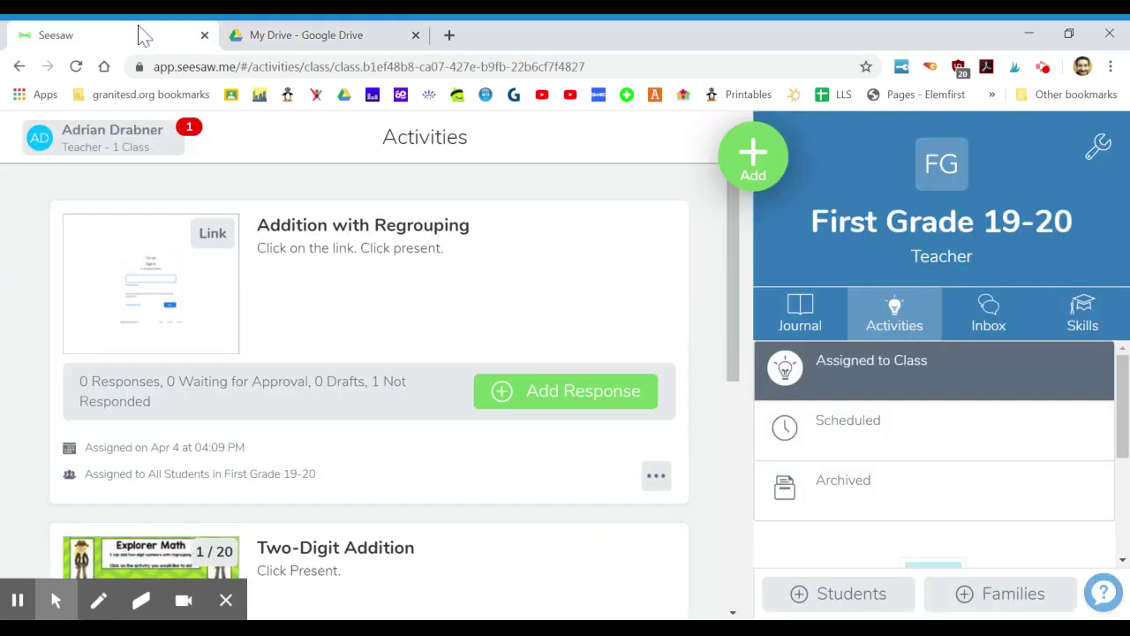
left_click(752, 155)
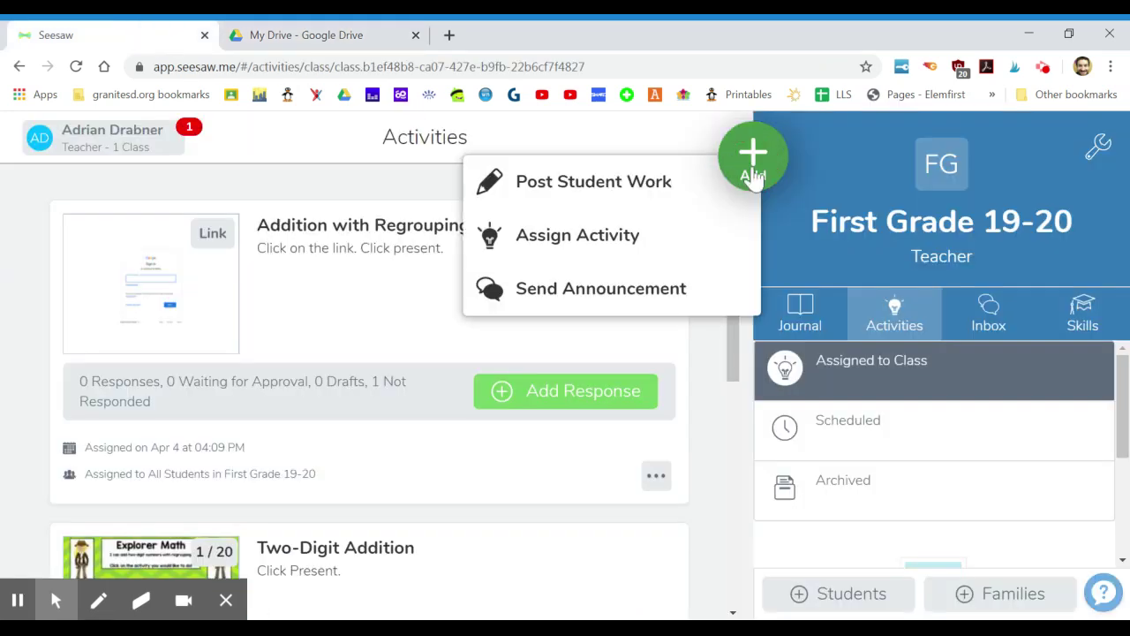
left_click(640, 247)
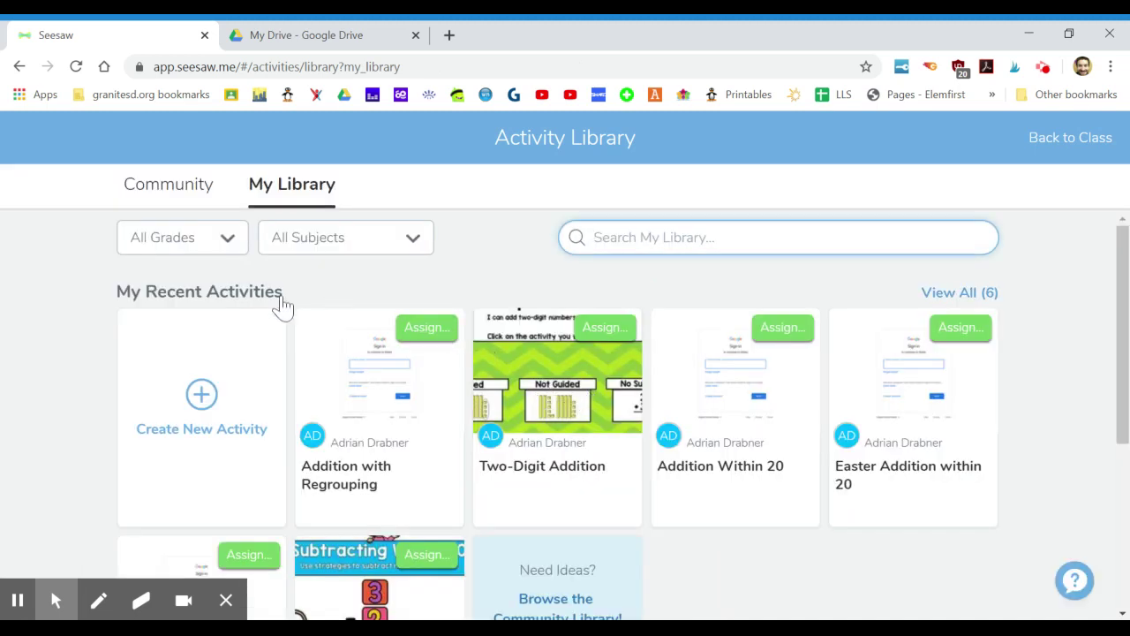
left_click(206, 378)
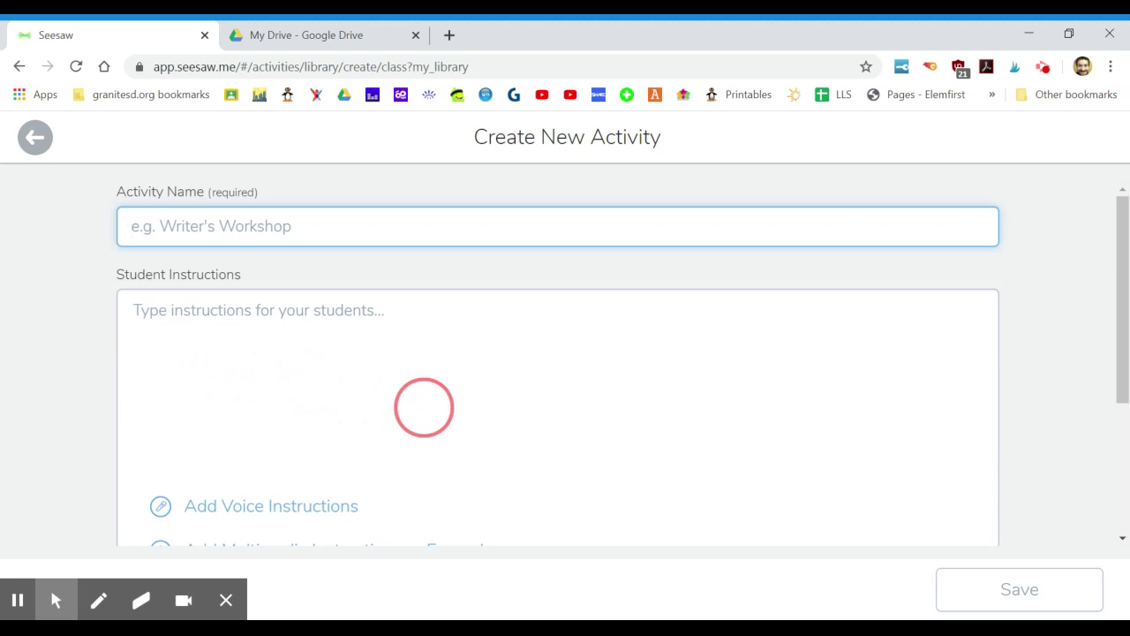
Name the activity 'Addition Within 20' and begin its student instructions with 'Add'.
type("Addition Within 20")
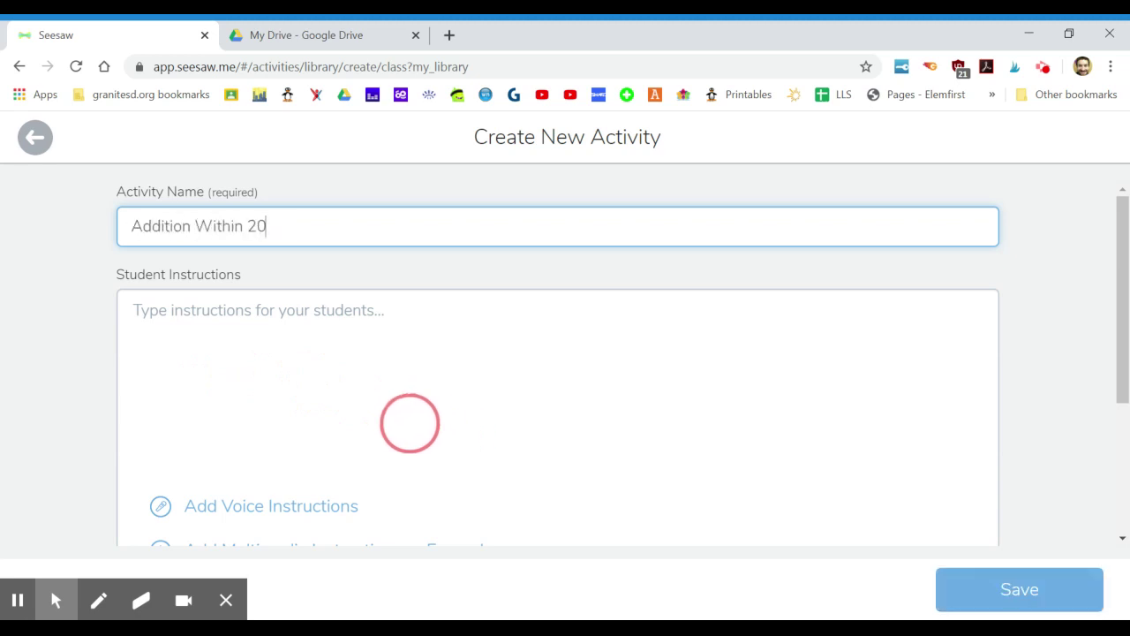
left_click(361, 391)
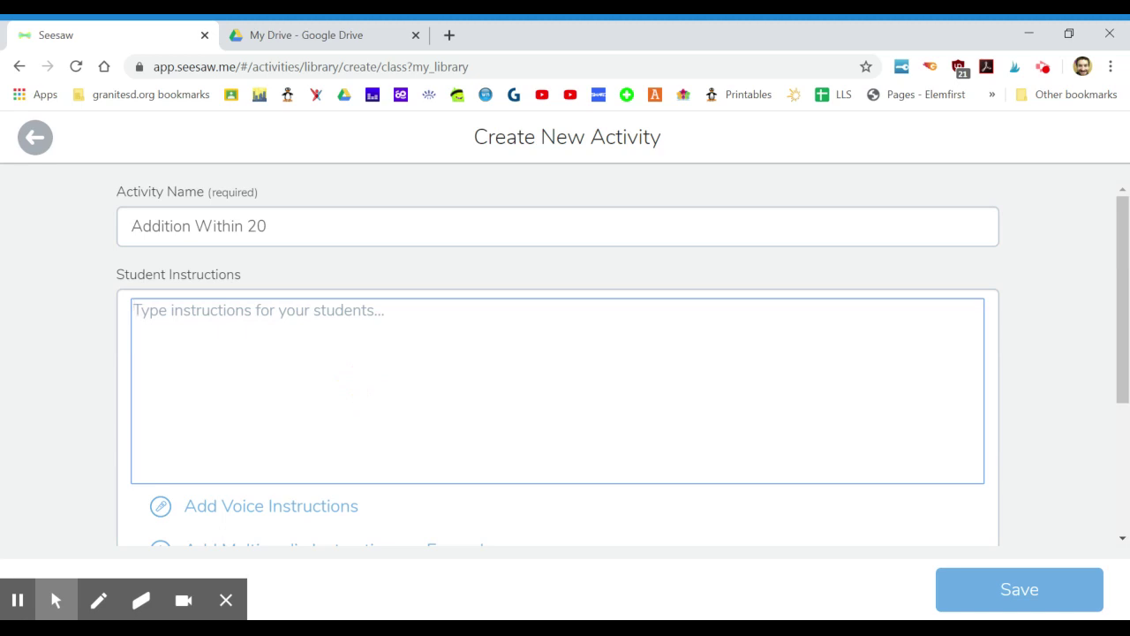
type("Add")
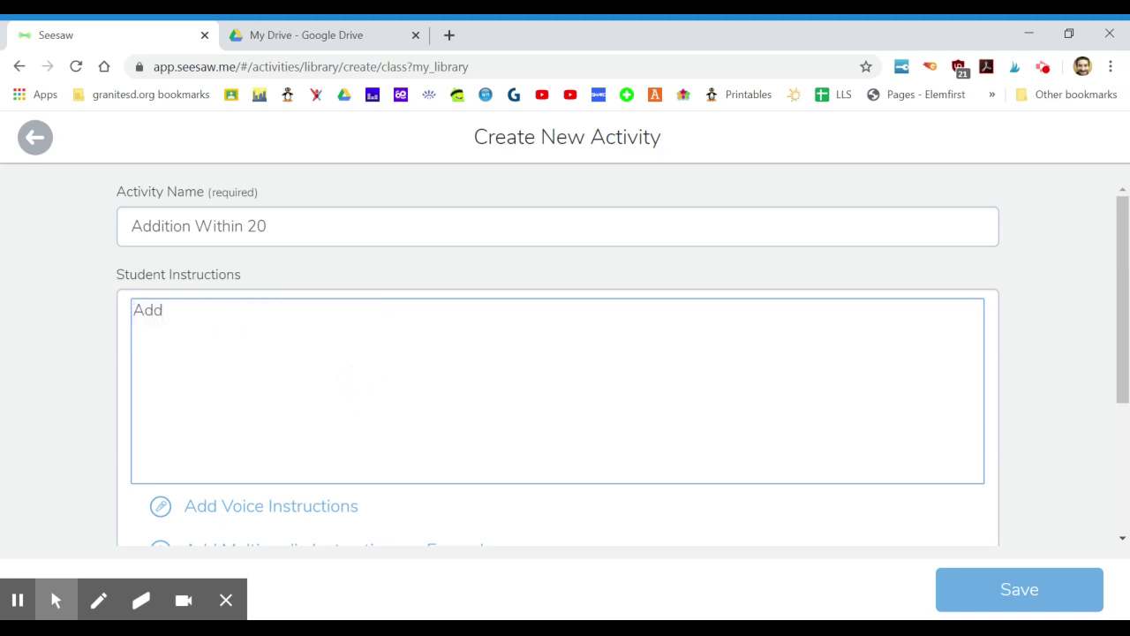
scroll(361, 392, "down", 2)
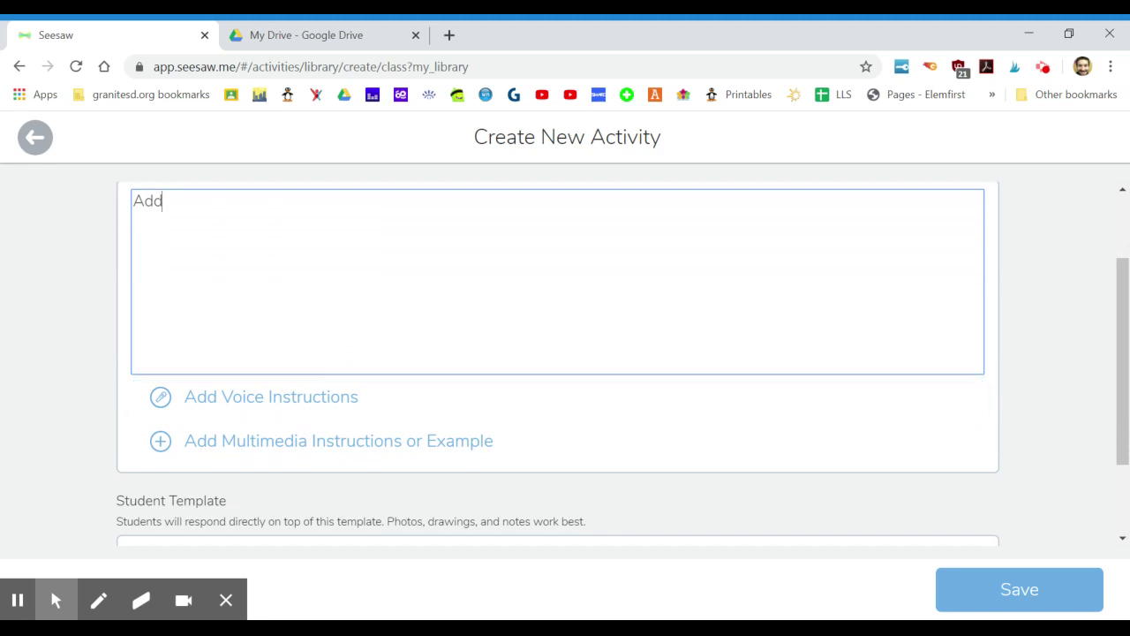
scroll(282, 389, "down", 1)
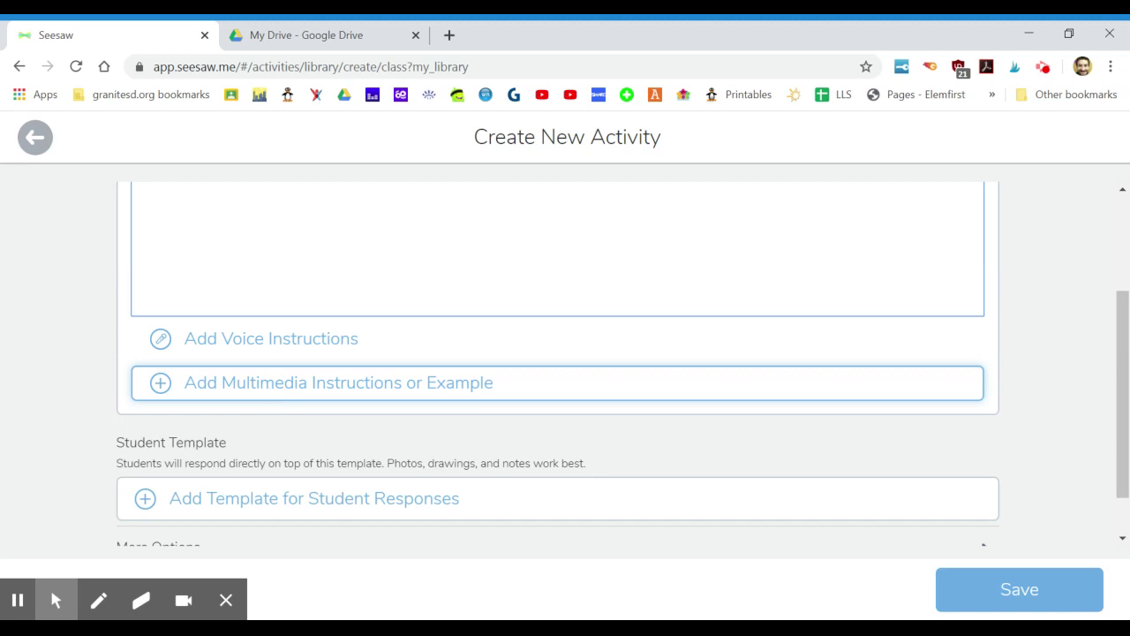
Attach the presentation's link, replacing 'edit?usp=sharing' at its end with 'copy'.
left_click(273, 384)
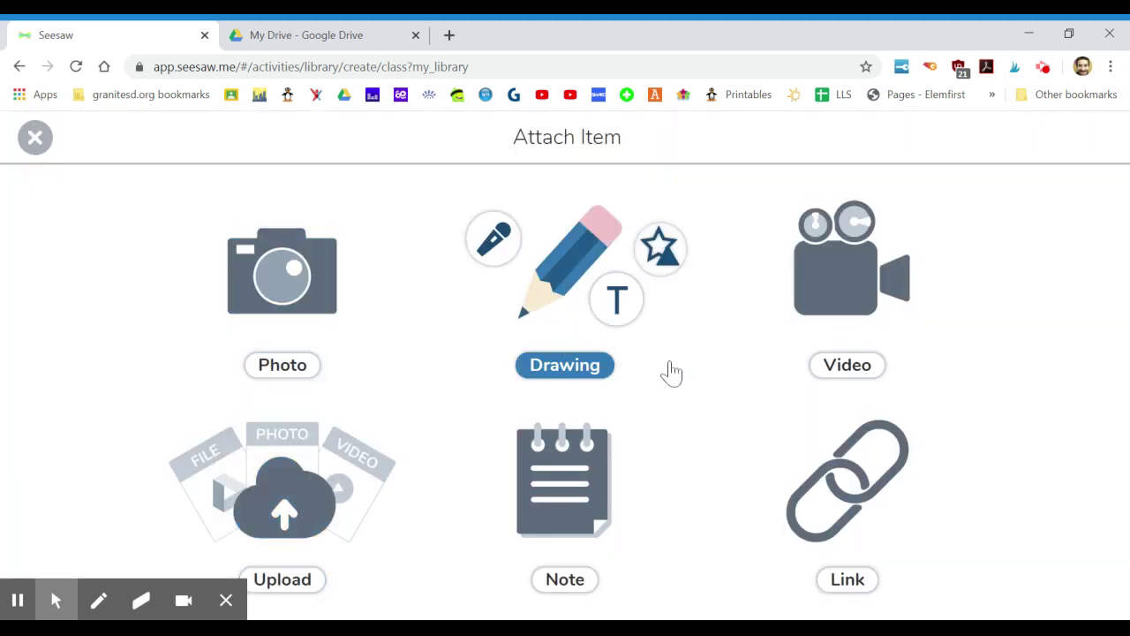
left_click(814, 470)
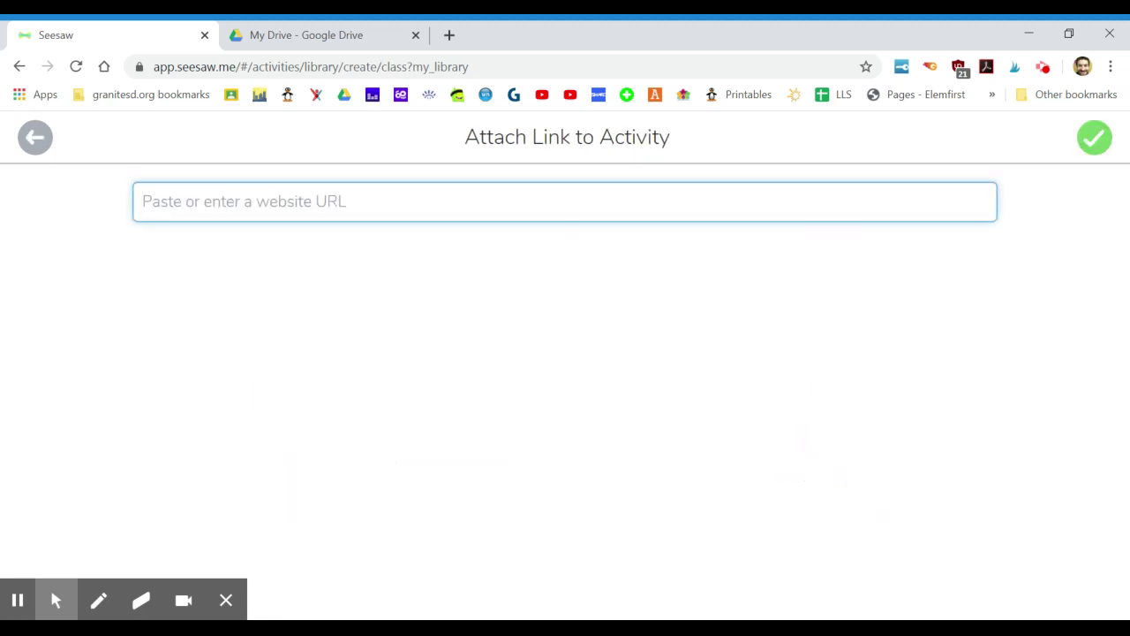
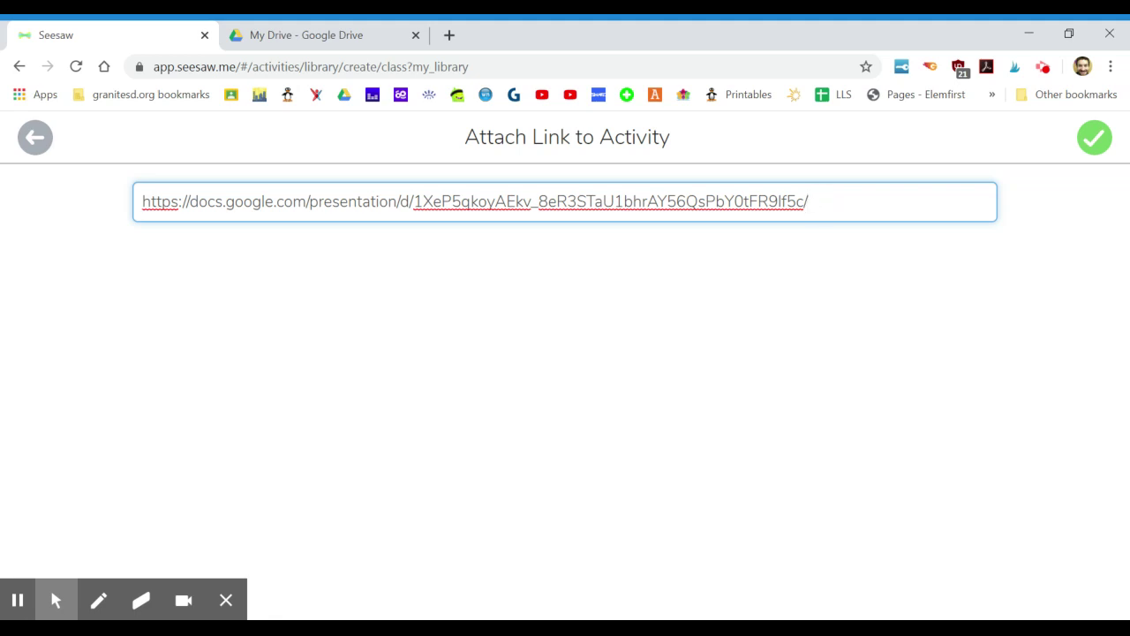
type("copy")
Confirm the /copy link, attach it as a plain link, and accept the link preview.
left_click(1097, 155)
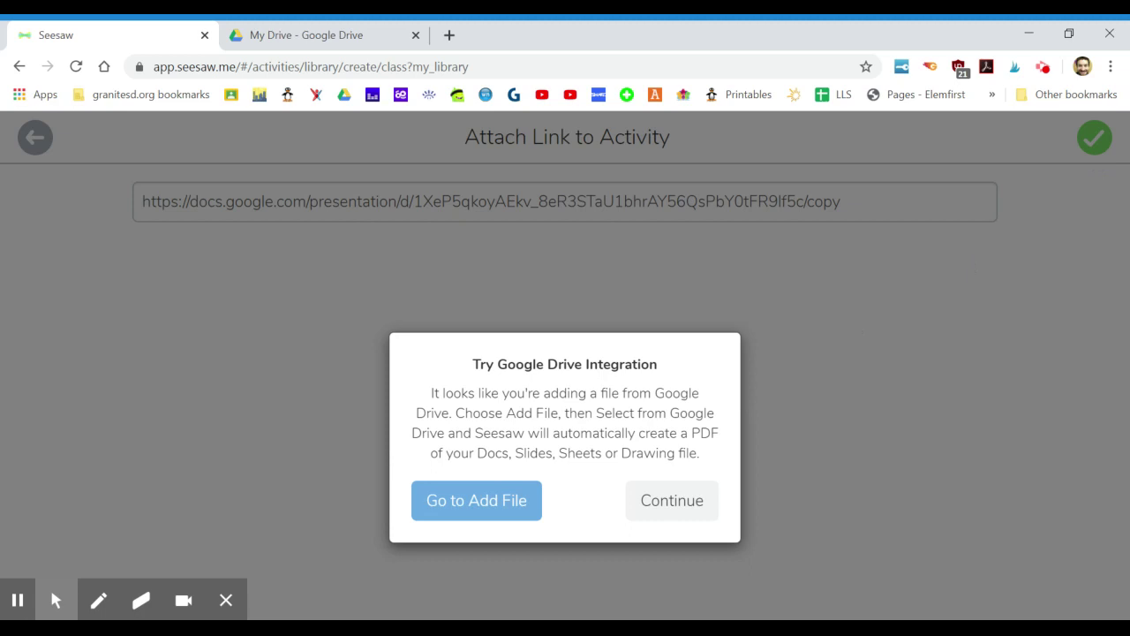
left_click(680, 519)
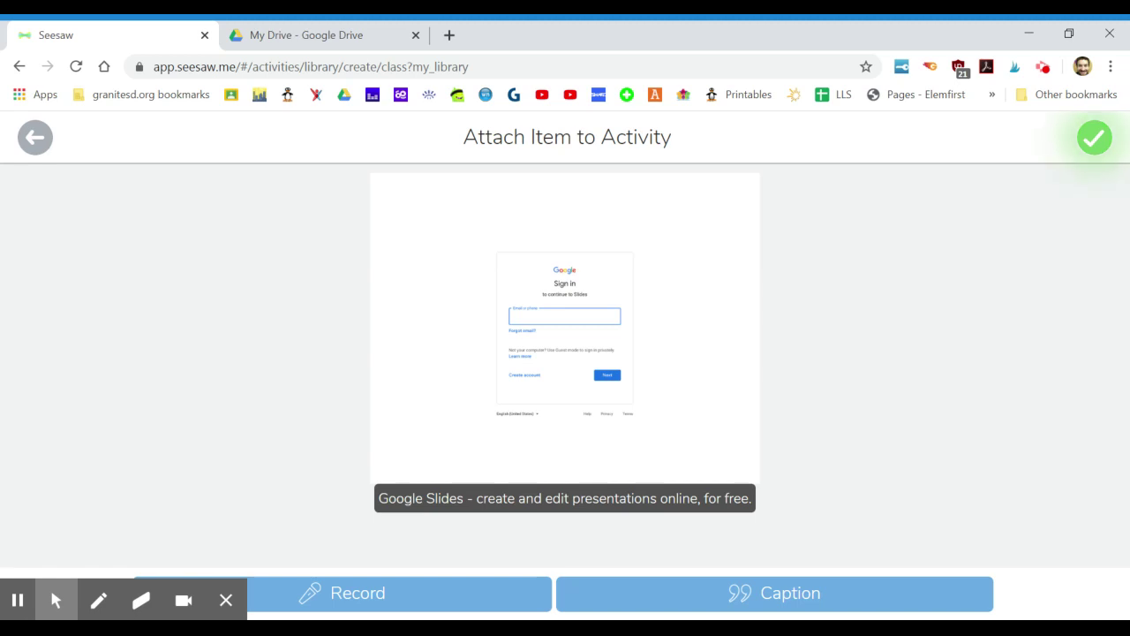
left_click(1093, 143)
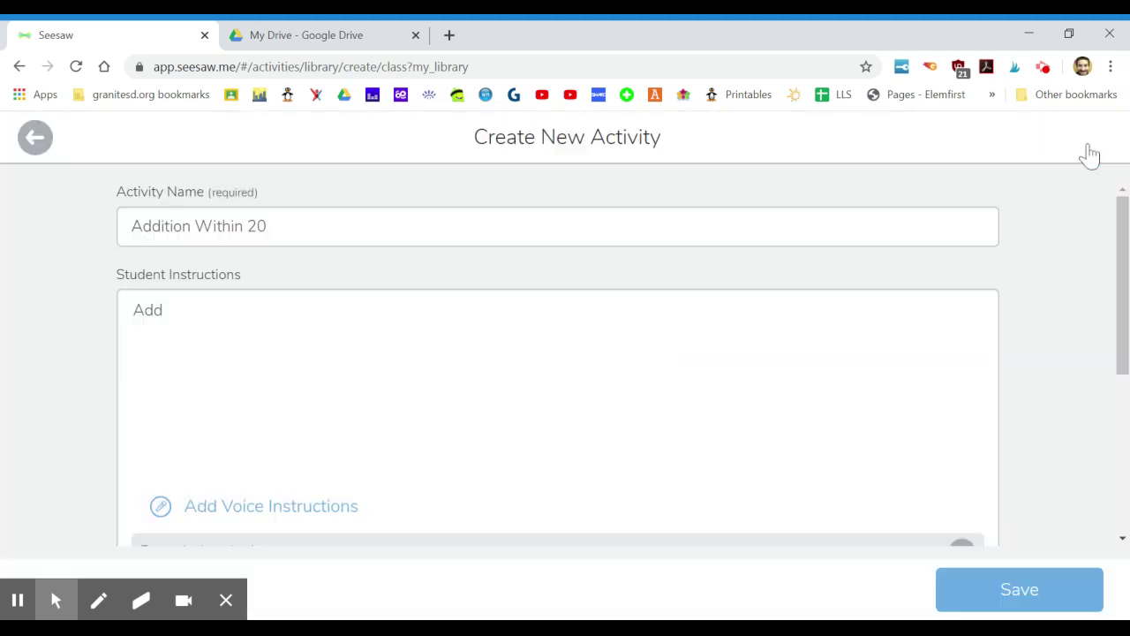
scroll(987, 296, "down", 3)
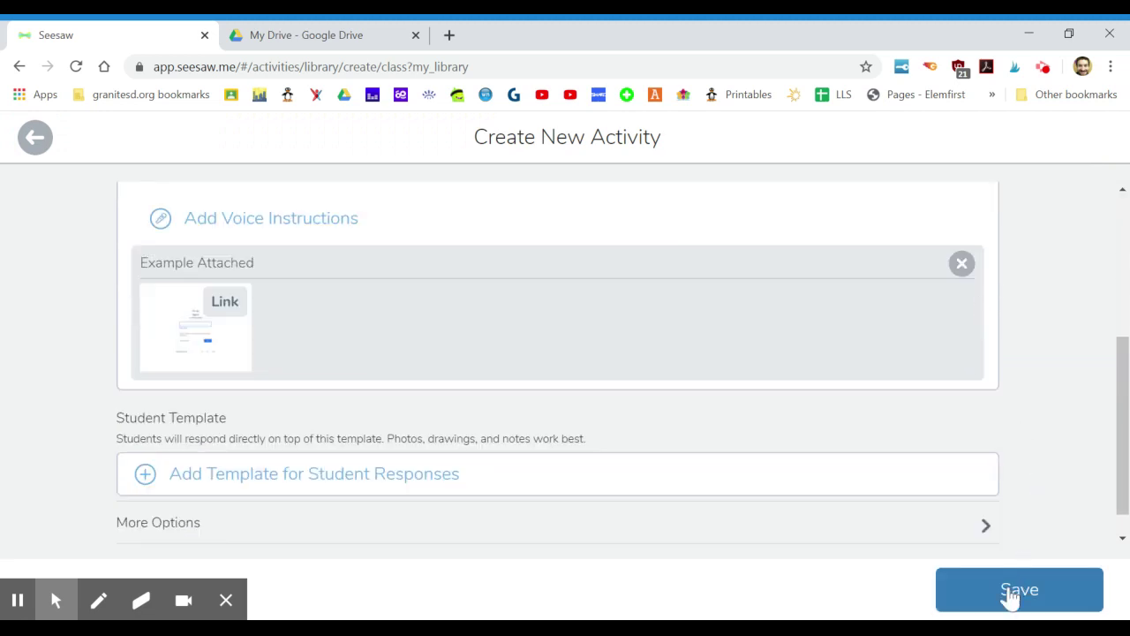
Save Addition Within 20, assign it to First Grade 19-20, then open its linked presentation.
left_click(1009, 594)
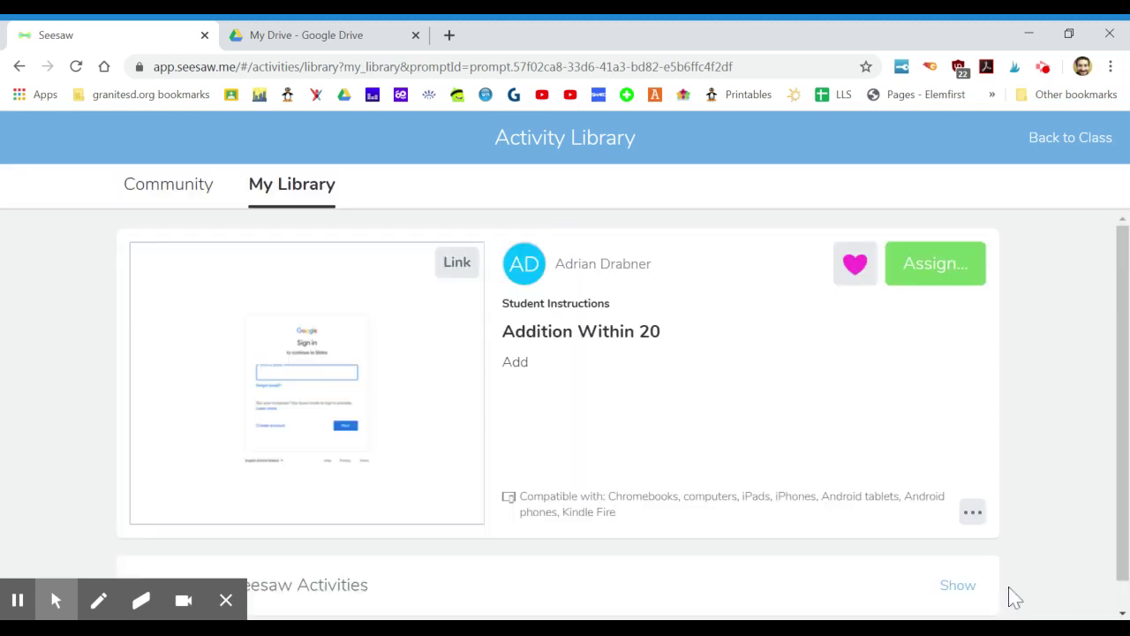
left_click(946, 277)
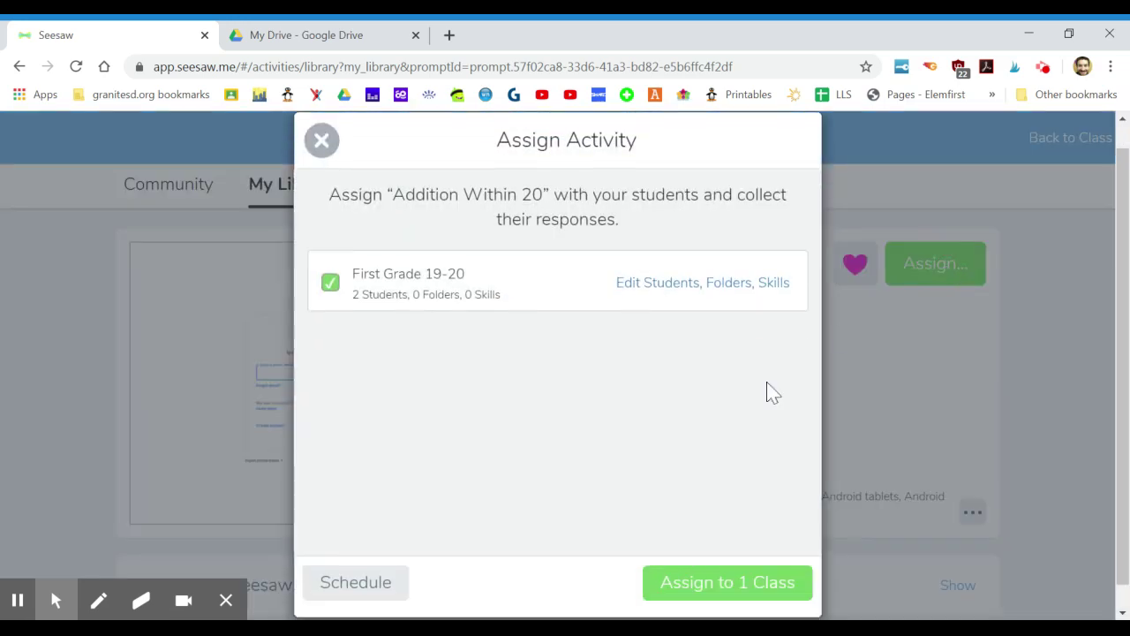
left_click(692, 563)
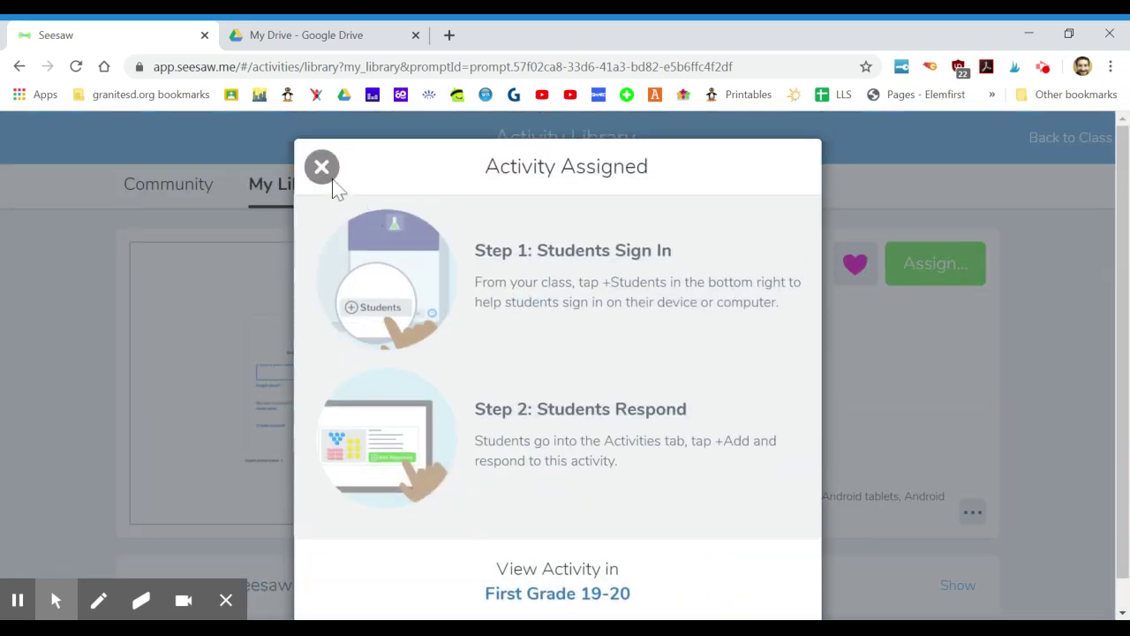
left_click(322, 167)
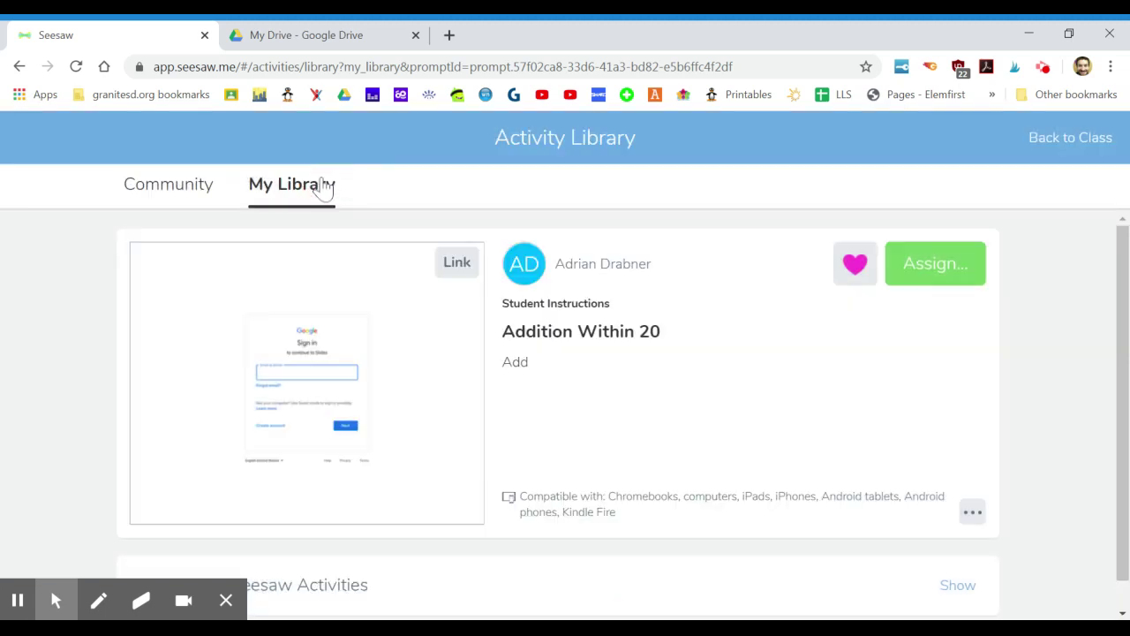
left_click(1060, 157)
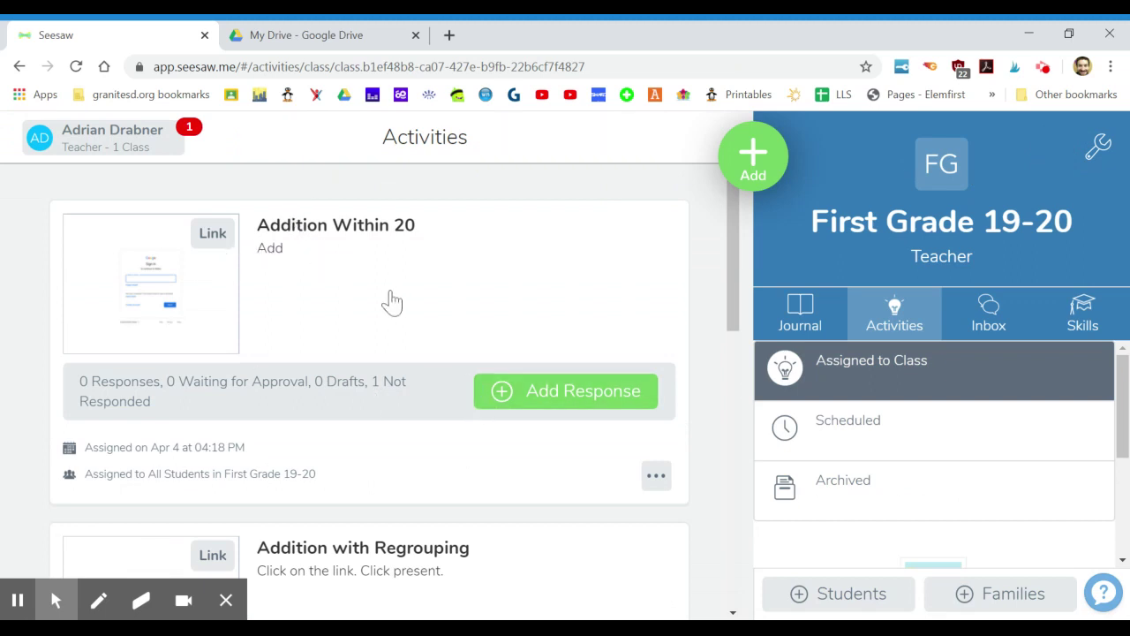
left_click(226, 281)
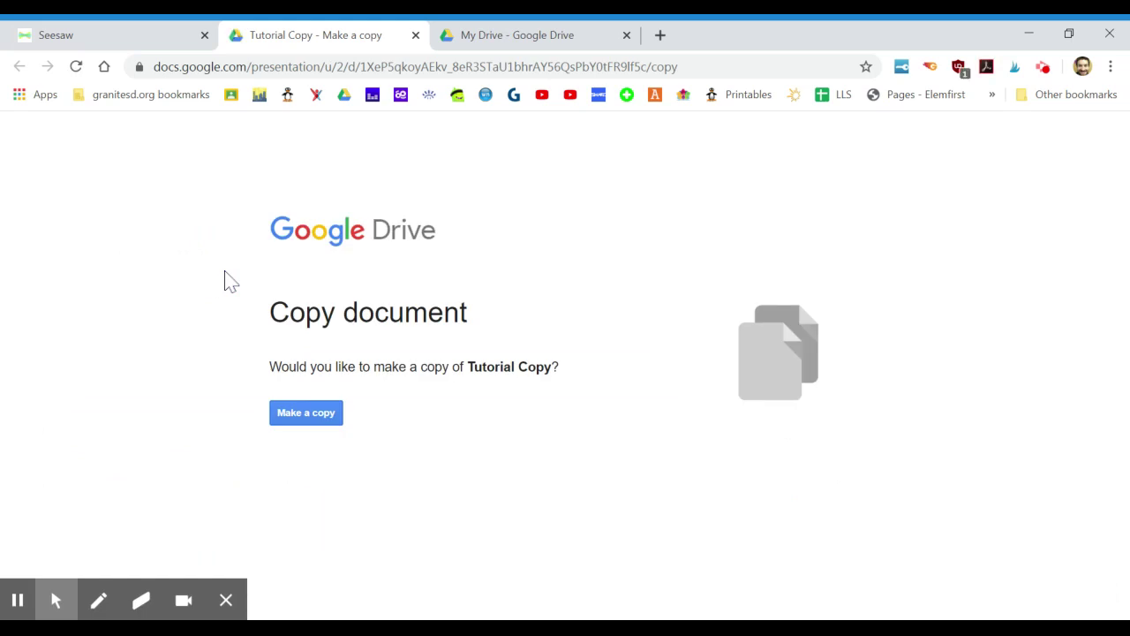
Make a copy of Tutorial Copy, preview it up to the answer-choice slide, and exit the slideshow.
left_click(308, 423)
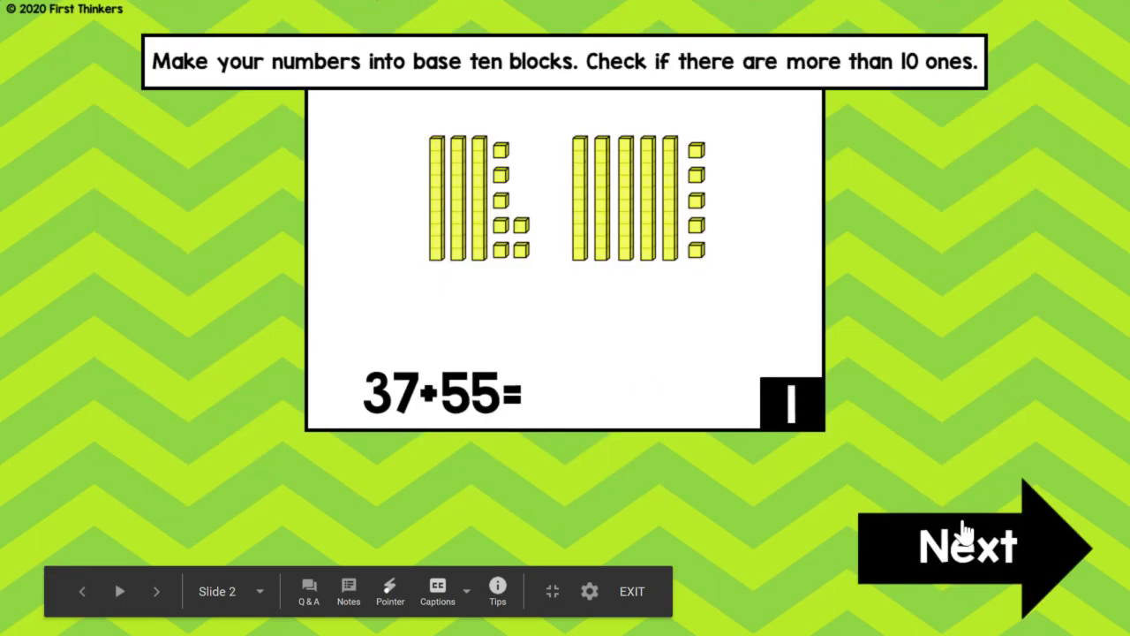
left_click(969, 544)
left_click(968, 545)
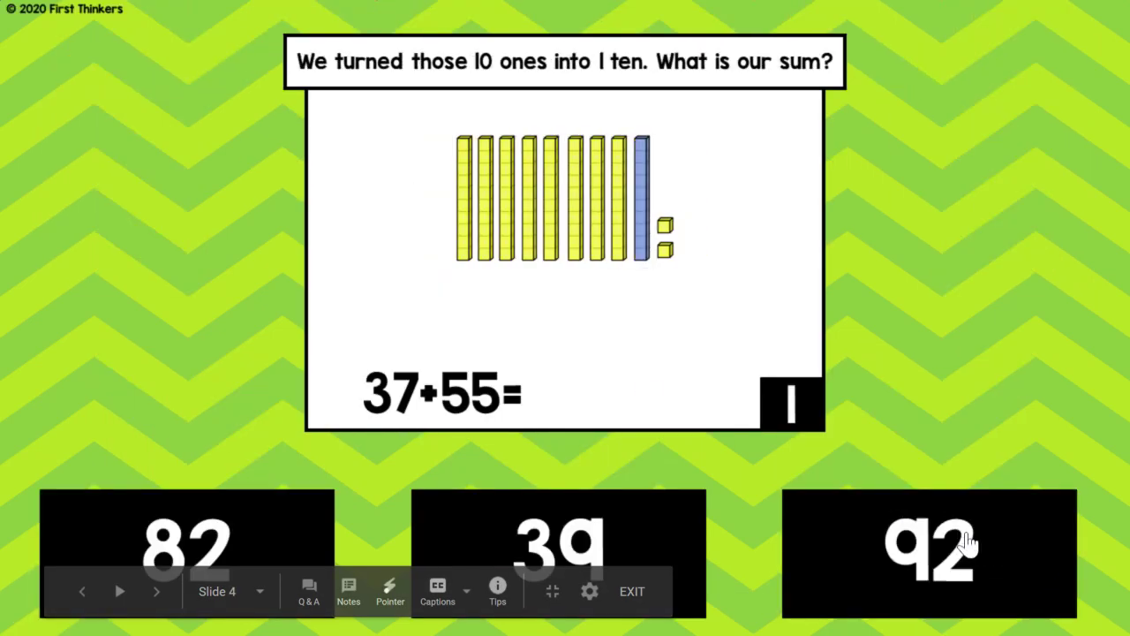
key("Escape")
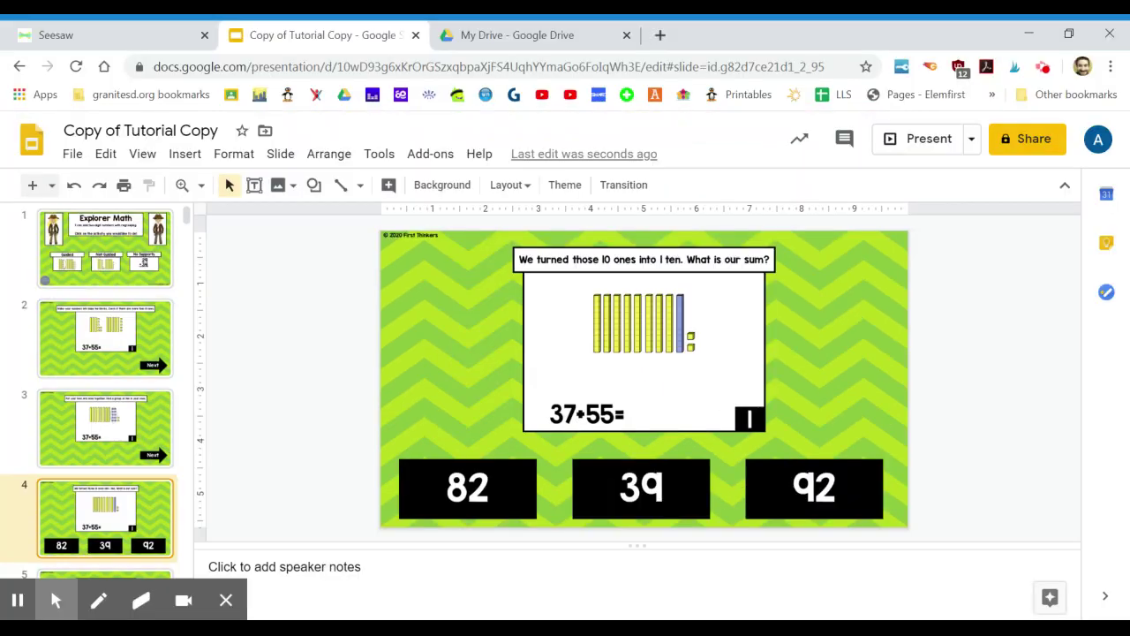